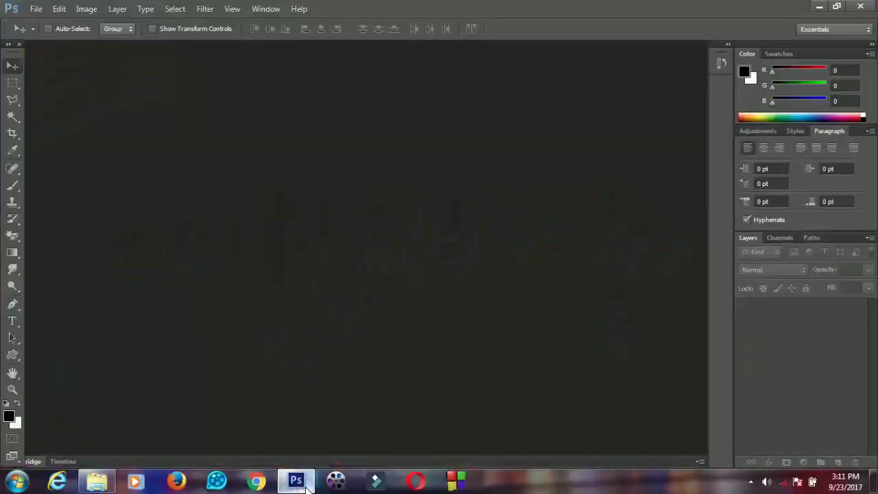
Create a new white 8 × 8 inch document at 300 pixels per inch and zoom it to fit.
{"action": "left_click", "coordinate": [37, 8]}
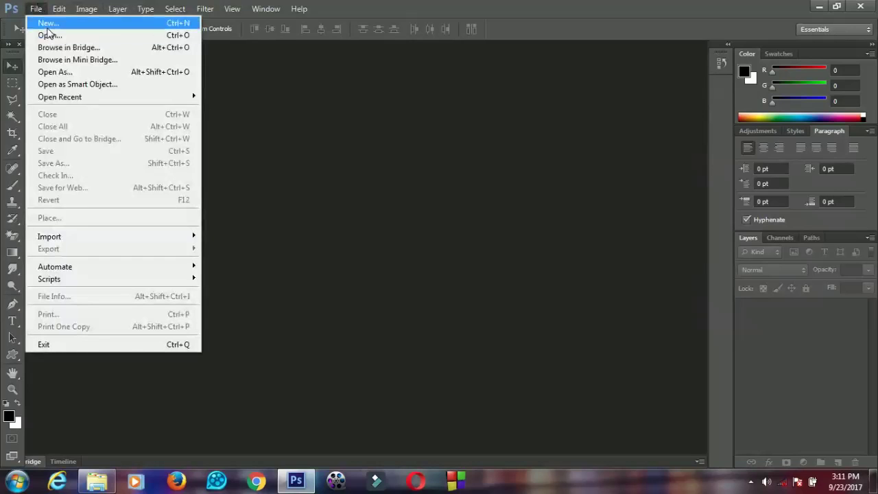
{"action": "left_click", "coordinate": [48, 22]}
{"action": "left_click", "coordinate": [376, 180]}
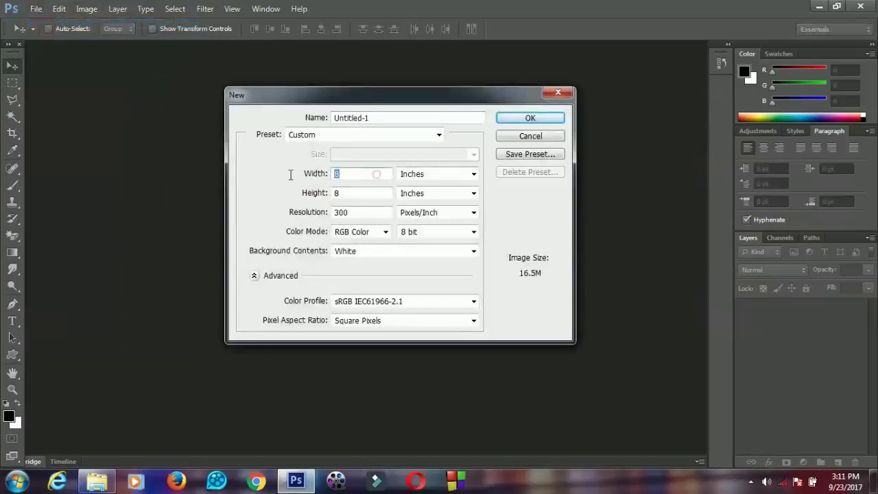
{"action": "left_click", "coordinate": [350, 196]}
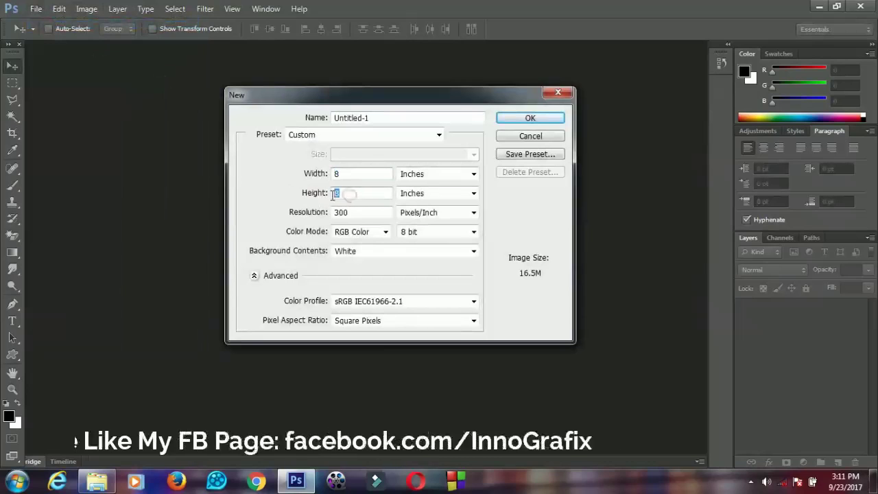
{"action": "left_click_drag", "start_coordinate": [350, 195], "coordinate": [333, 195]}
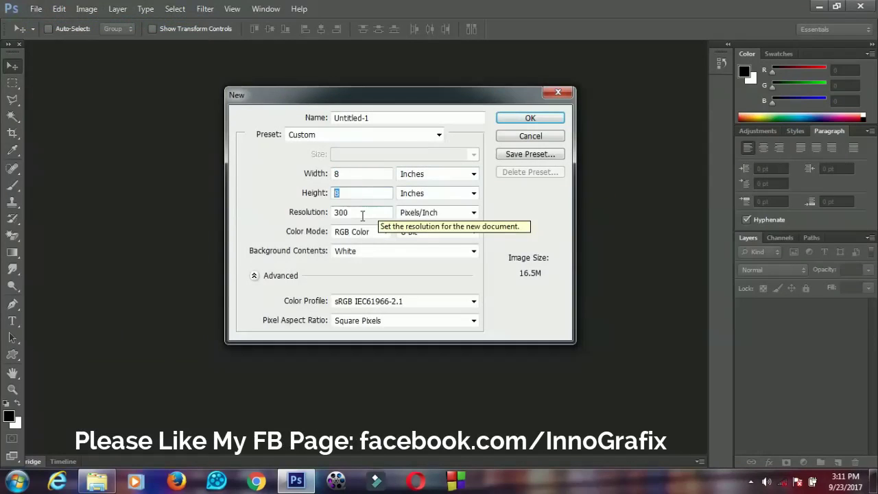
{"action": "left_click_drag", "start_coordinate": [345, 216], "coordinate": [327, 216]}
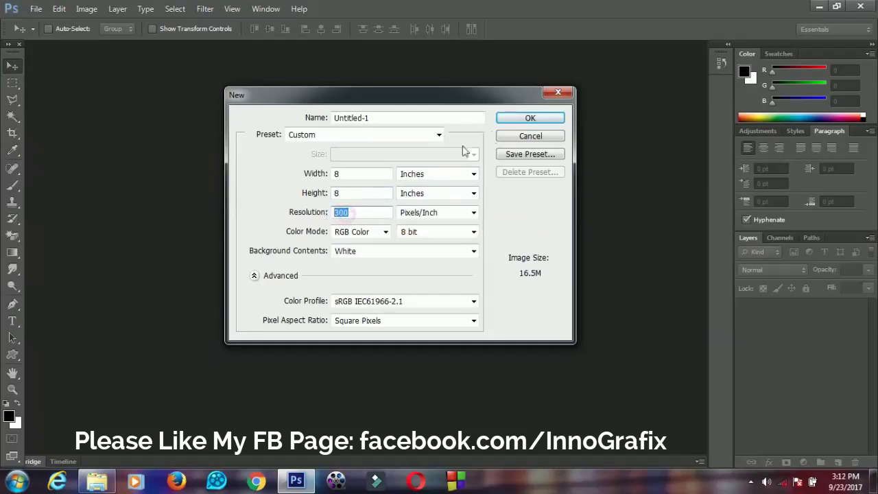
{"action": "left_click", "coordinate": [517, 120]}
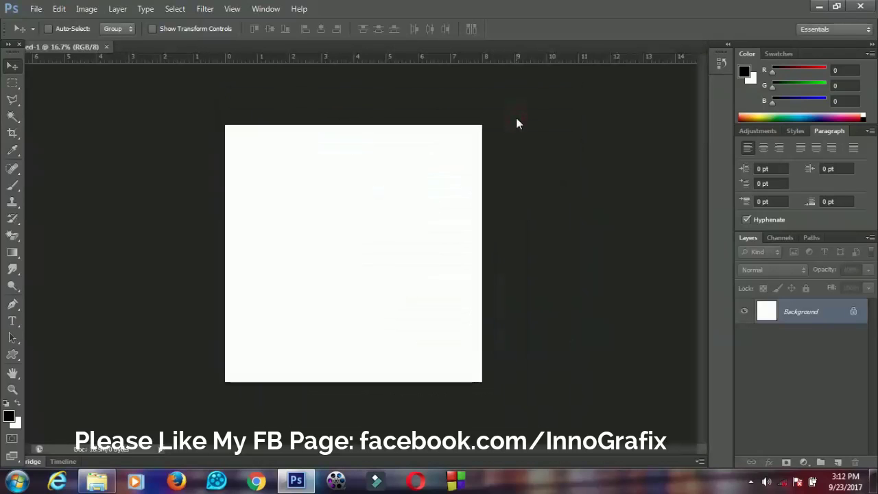
{"action": "key", "text": "ctrl+0"}
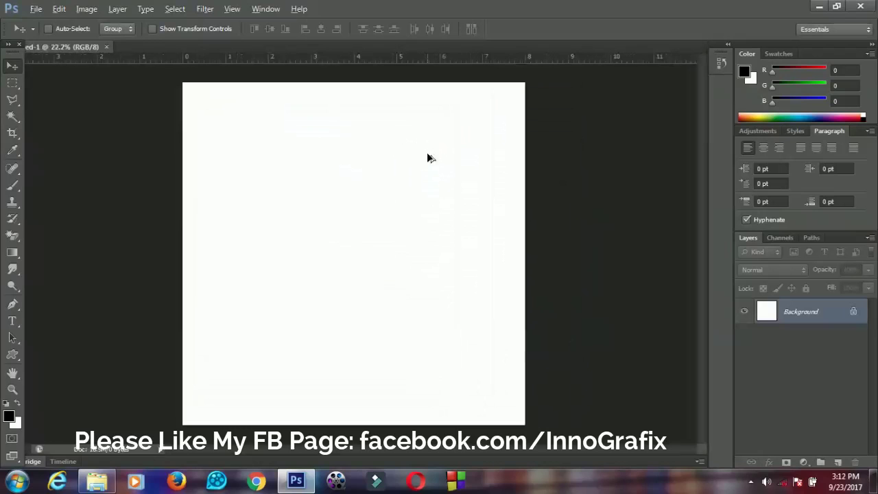
Add a Solid Color fill layer with hex colour #eeeeee over the canvas.
{"action": "left_click", "coordinate": [804, 462]}
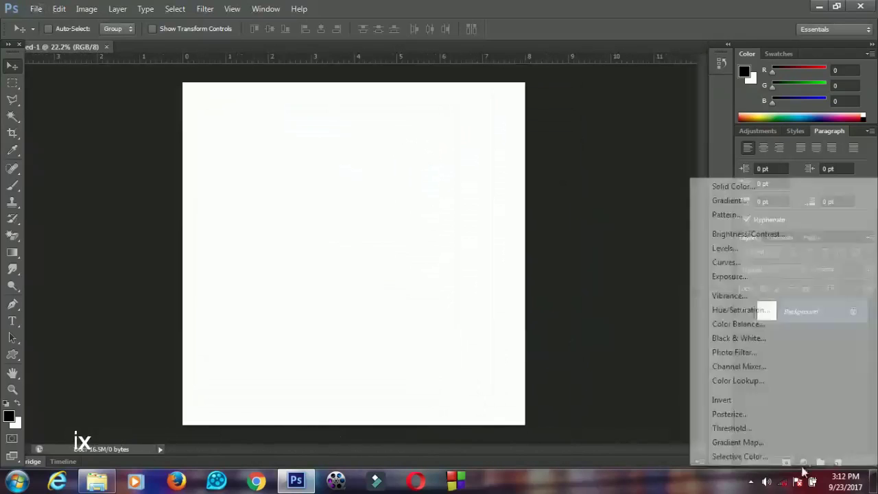
{"action": "left_click", "coordinate": [723, 192]}
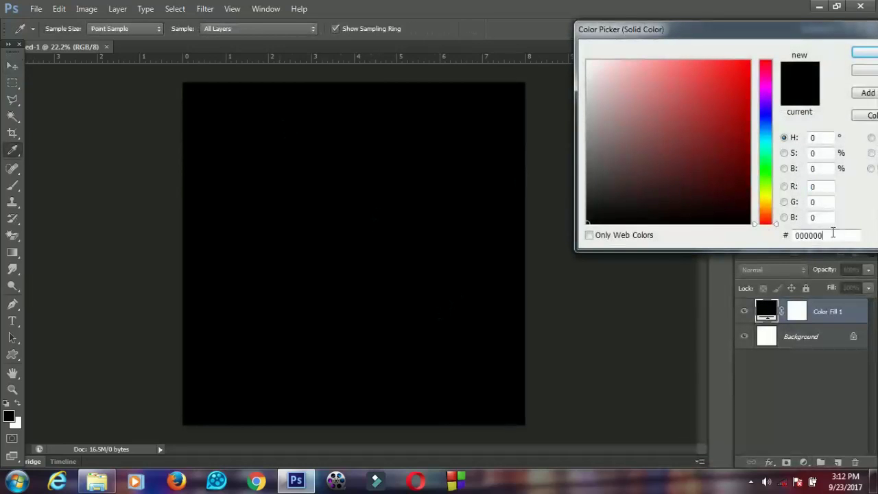
{"action": "left_click_drag", "start_coordinate": [833, 233], "coordinate": [742, 238]}
{"action": "type", "text": "ee"}
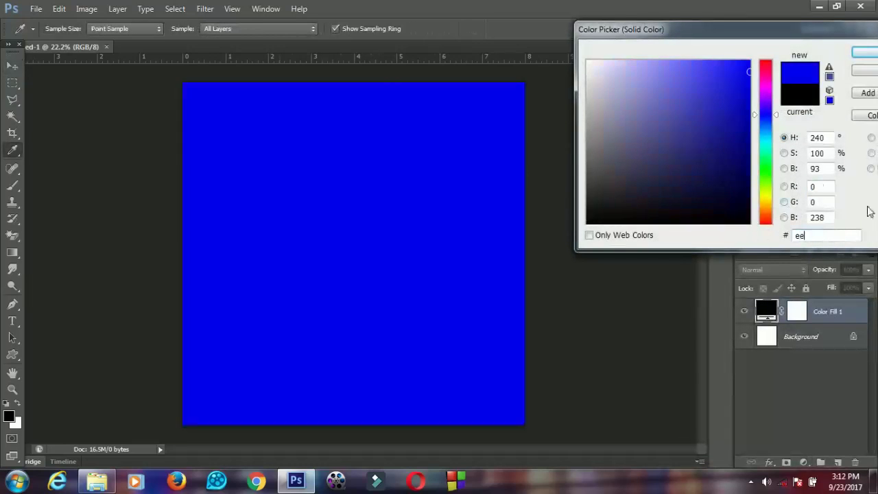
{"action": "type", "text": "eeee"}
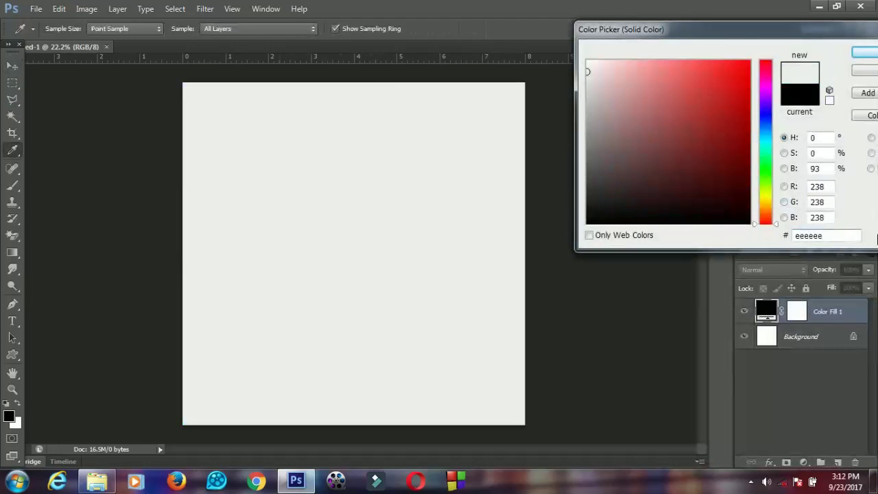
{"action": "left_click", "coordinate": [865, 53]}
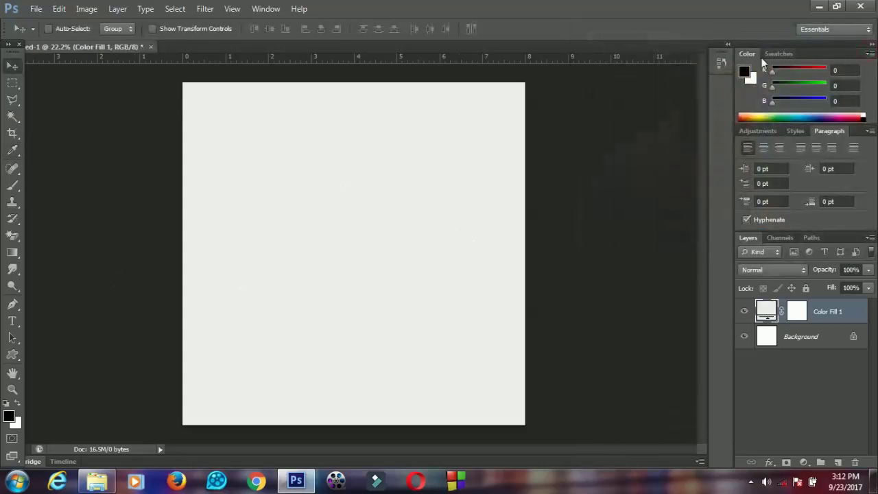
Minimize Photoshop and select the bottles image in the resource folder.
{"action": "left_click", "coordinate": [819, 7]}
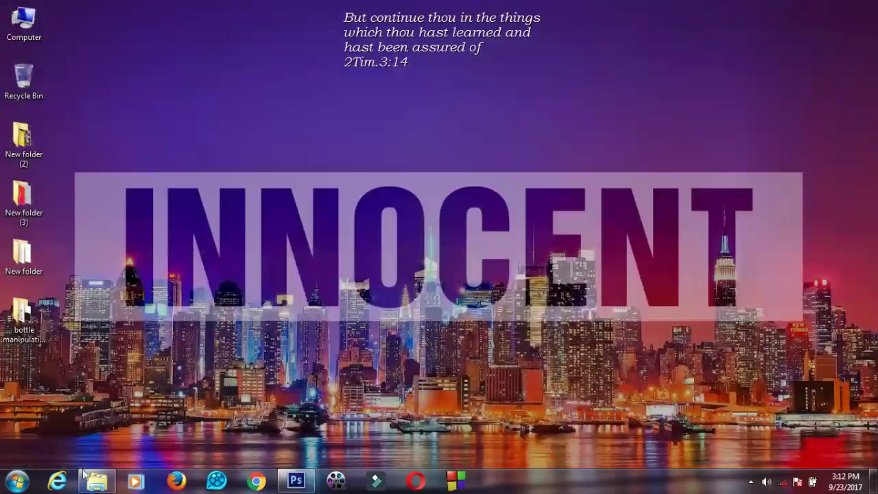
{"action": "left_click", "coordinate": [97, 481]}
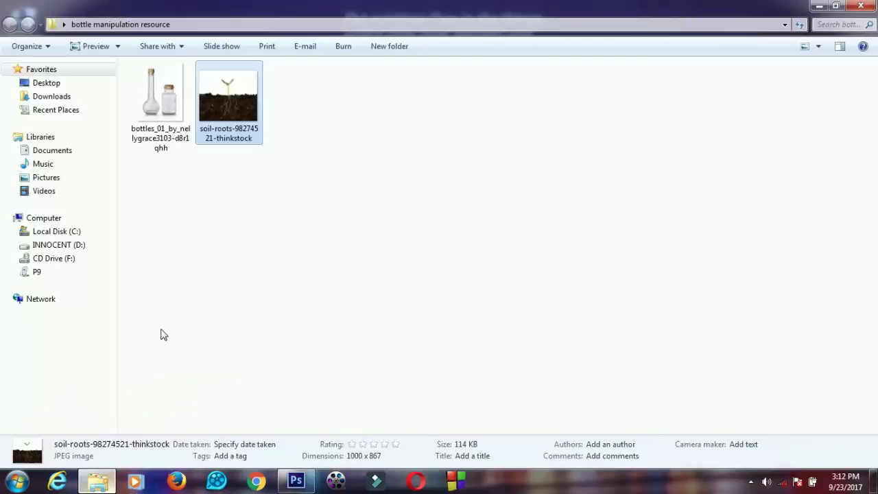
{"action": "left_click", "coordinate": [168, 118]}
Open the bottles image in Photoshop and crop tightly around the short corked jar, dropping the tall bottle.
{"action": "left_click_drag", "start_coordinate": [164, 129], "coordinate": [733, 412]}
{"action": "left_click_drag", "start_coordinate": [801, 413], "coordinate": [801, 413]}
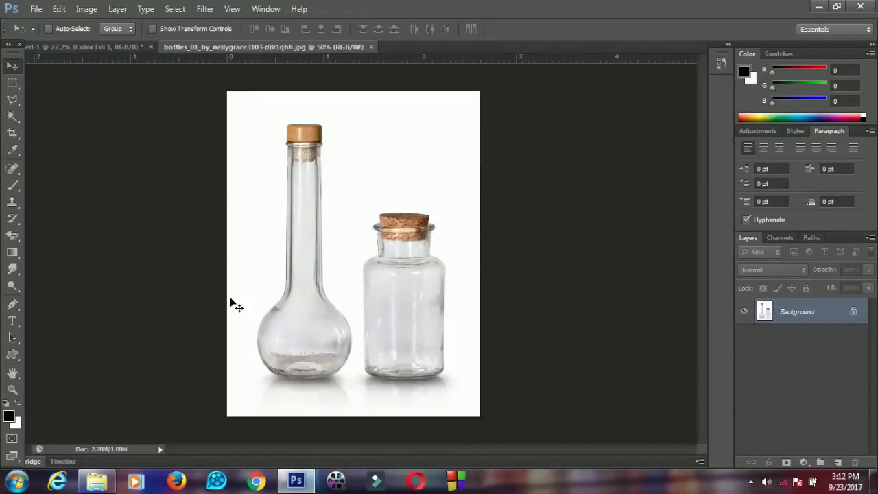
{"action": "key", "text": "c"}
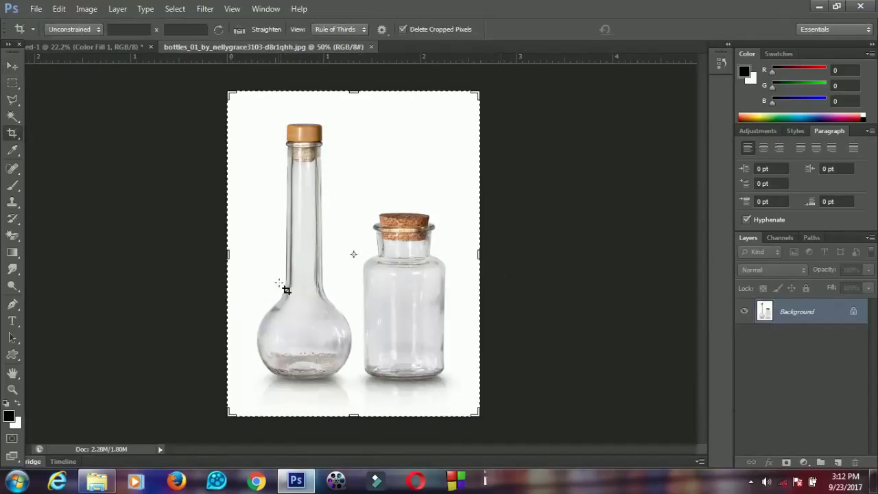
{"action": "left_click_drag", "start_coordinate": [231, 254], "coordinate": [293, 254]}
{"action": "left_click_drag", "start_coordinate": [350, 90], "coordinate": [351, 149]}
{"action": "left_click_drag", "start_coordinate": [356, 361], "coordinate": [356, 331]}
{"action": "left_click_drag", "start_coordinate": [417, 266], "coordinate": [402, 254]}
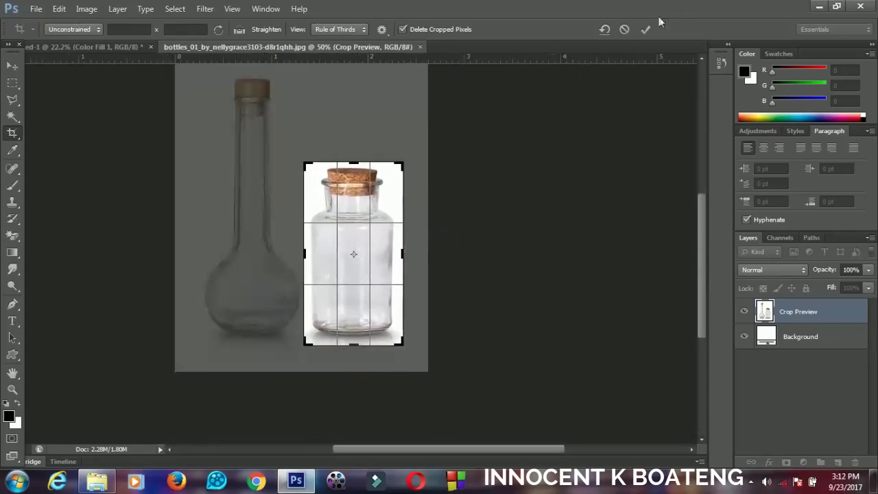
{"action": "left_click", "coordinate": [646, 30]}
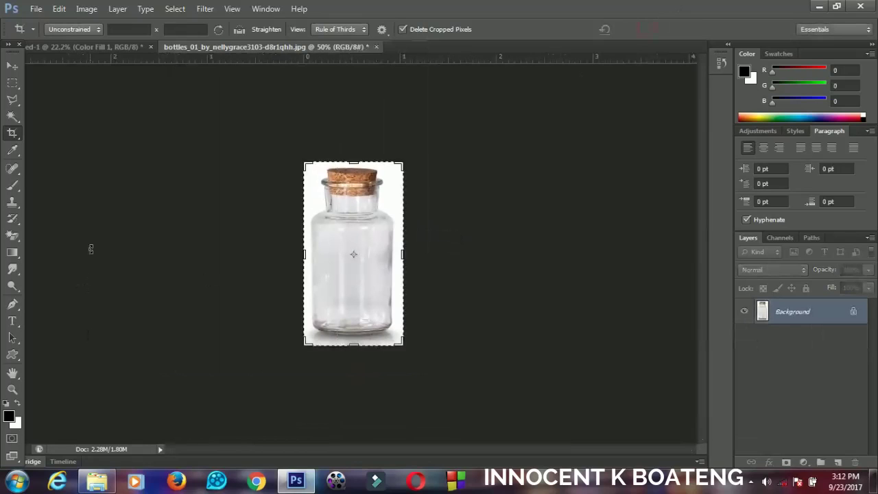
View the jar at 100% and convert the locked Background into Layer 0.
{"action": "left_click", "coordinate": [13, 71]}
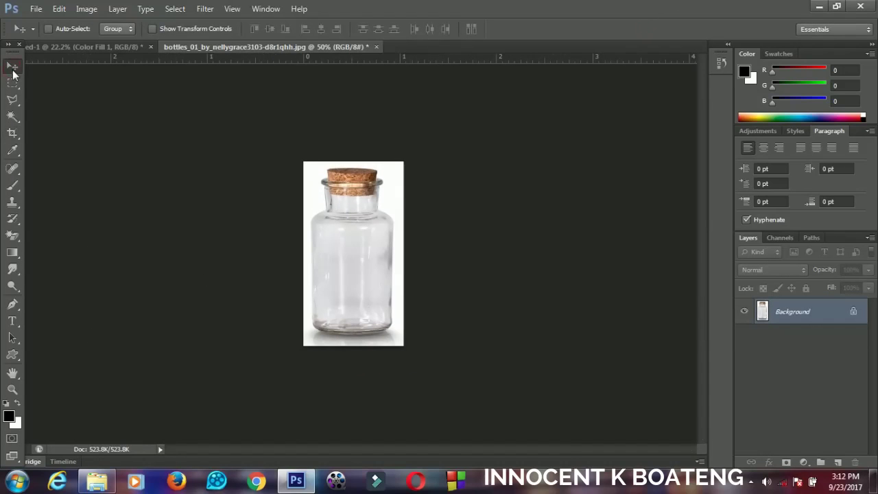
{"action": "key", "text": "ctrl+plus"}
{"action": "key", "text": "ctrl+plus"}
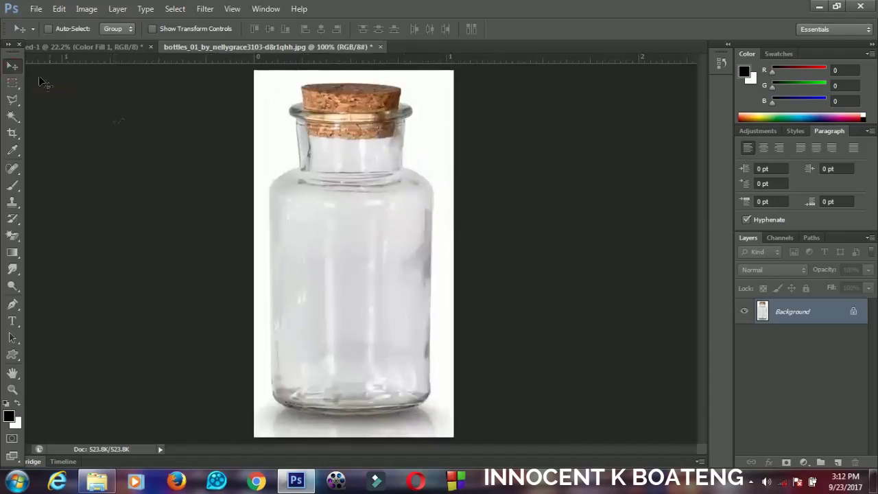
{"action": "double_click", "coordinate": [815, 312]}
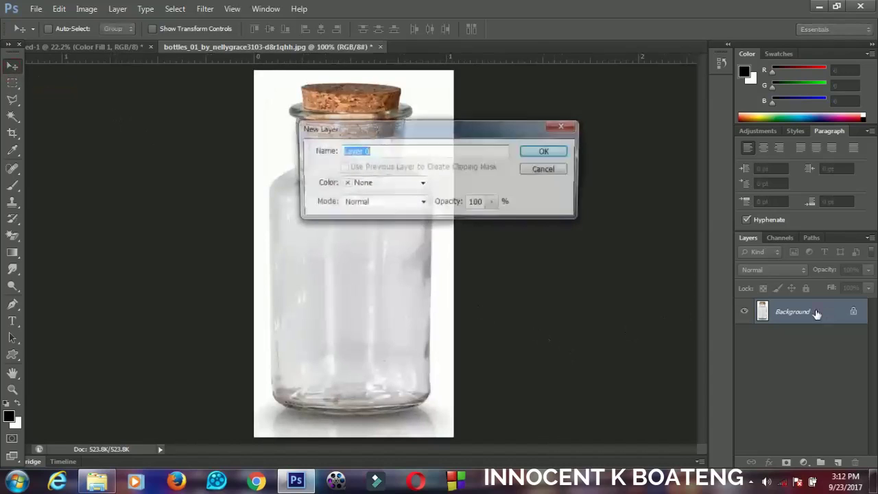
{"action": "left_click", "coordinate": [540, 159]}
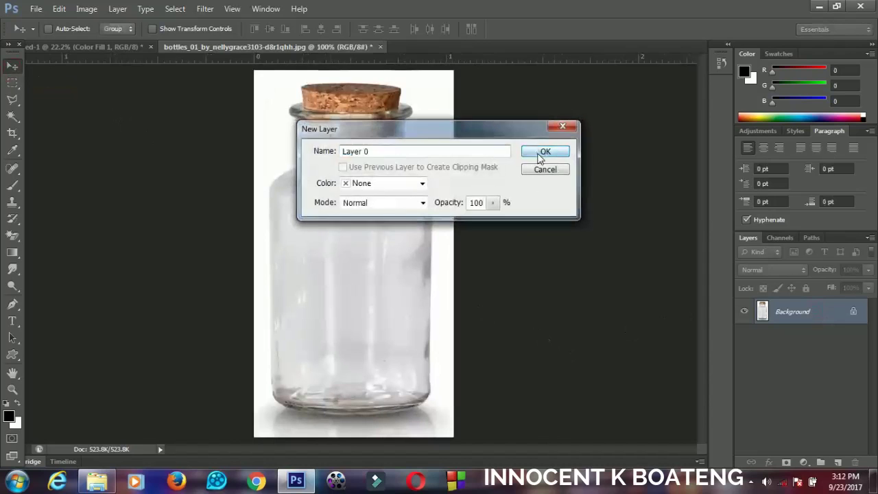
Select the white backdrop with the Magic Wand, delete it, and deselect.
{"action": "left_click", "coordinate": [14, 117]}
{"action": "left_click", "coordinate": [62, 127]}
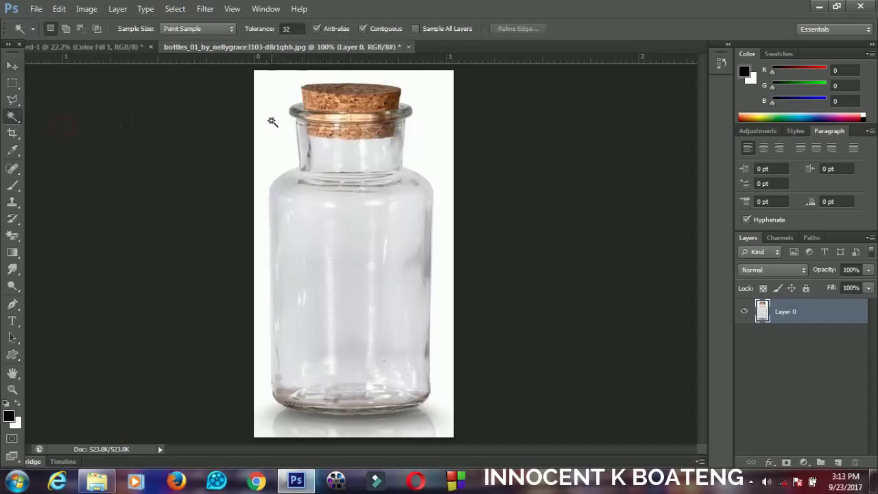
{"action": "left_click", "coordinate": [272, 122]}
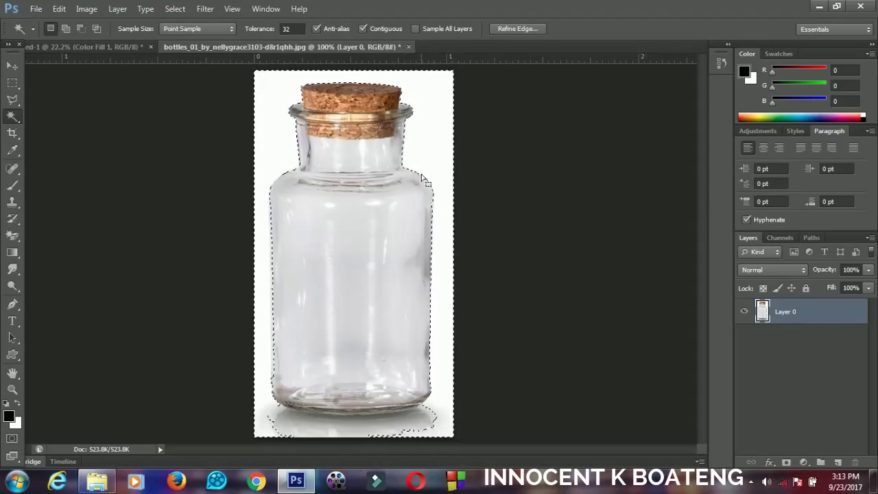
{"action": "key", "text": "Delete"}
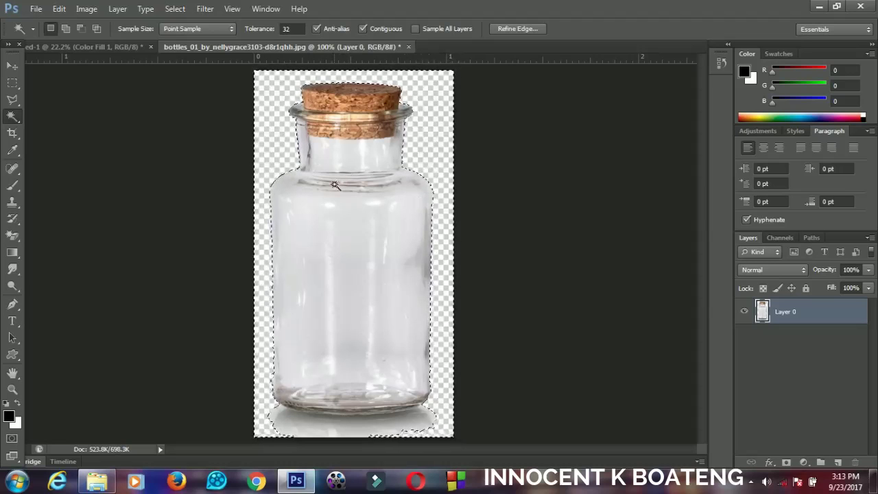
{"action": "key", "text": "ctrl+d"}
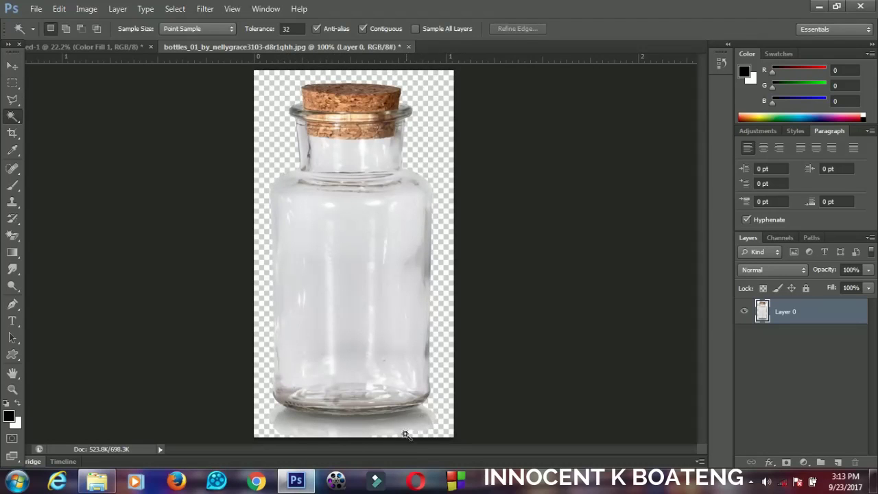
Outline the grey shadow under the jar's base with the Polygonal Lasso, delete it, and deselect.
{"action": "left_click", "coordinate": [13, 101]}
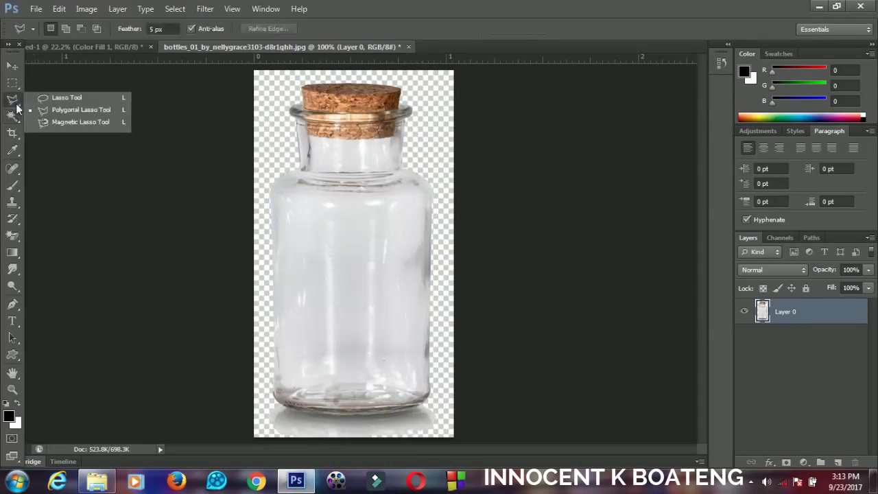
{"action": "left_click", "coordinate": [74, 111]}
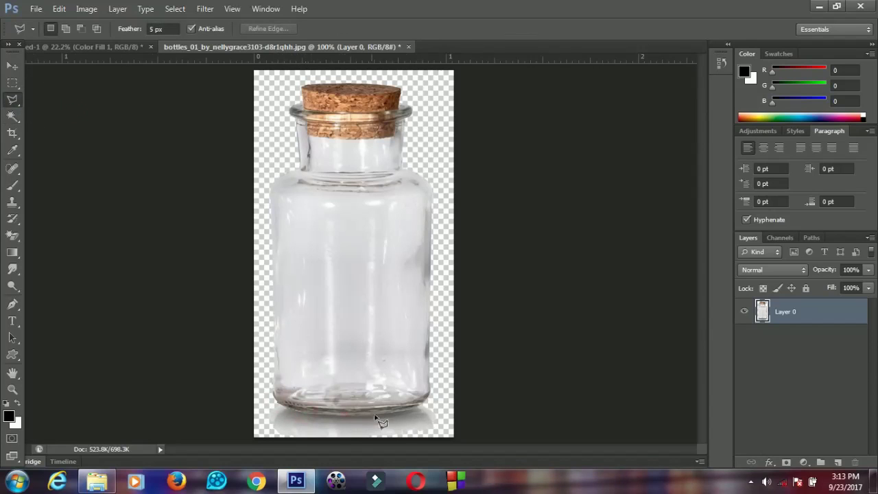
{"action": "left_click", "coordinate": [425, 405]}
{"action": "left_click", "coordinate": [487, 385]}
{"action": "left_click", "coordinate": [487, 437]}
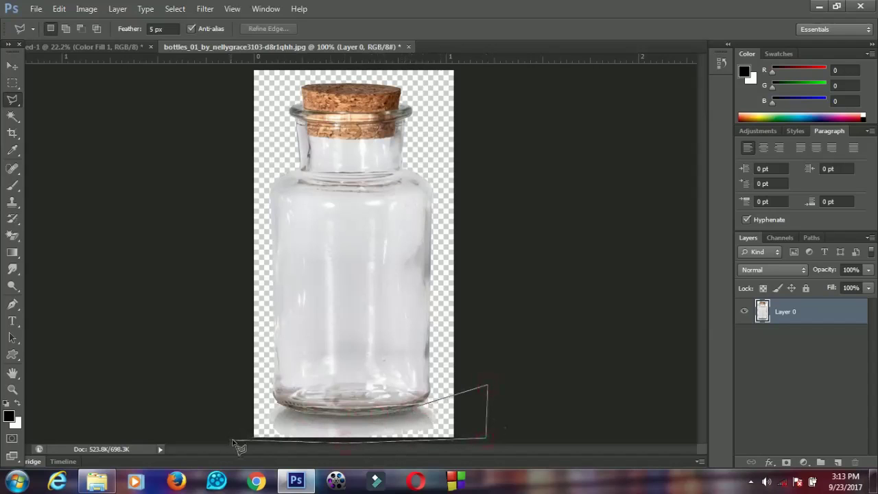
{"action": "left_click", "coordinate": [275, 405]}
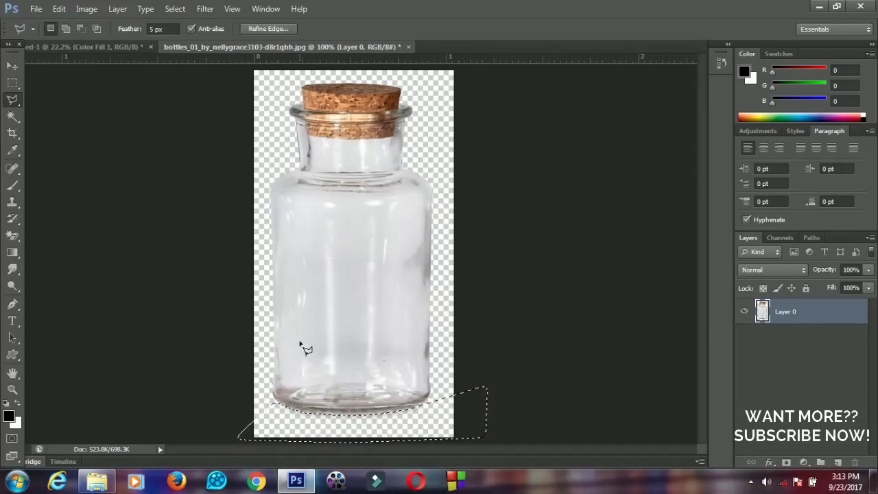
{"action": "left_click", "coordinate": [387, 432]}
Move the cut-out jar into the grey Untitled document and scale it to about 91%.
{"action": "left_click", "coordinate": [13, 65]}
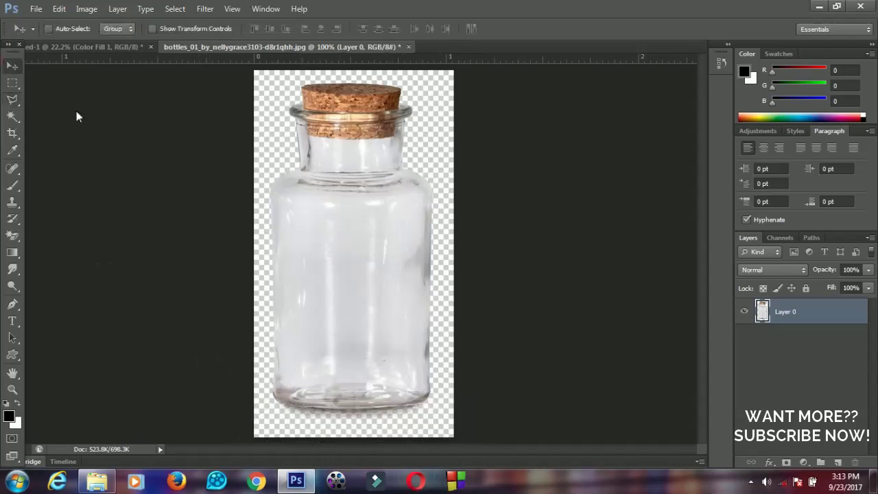
{"action": "left_click_drag", "start_coordinate": [357, 259], "coordinate": [478, 406]}
{"action": "key", "text": "ctrl+t"}
{"action": "key", "text": "Return"}
{"action": "left_click_drag", "start_coordinate": [392, 325], "coordinate": [395, 343]}
{"action": "key", "text": "ctrl+t"}
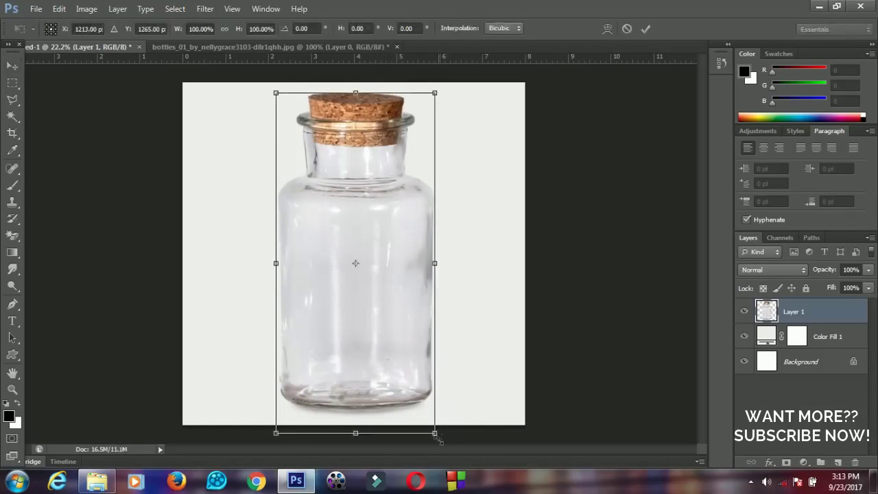
{"action": "left_click_drag", "start_coordinate": [434, 436], "coordinate": [425, 422]}
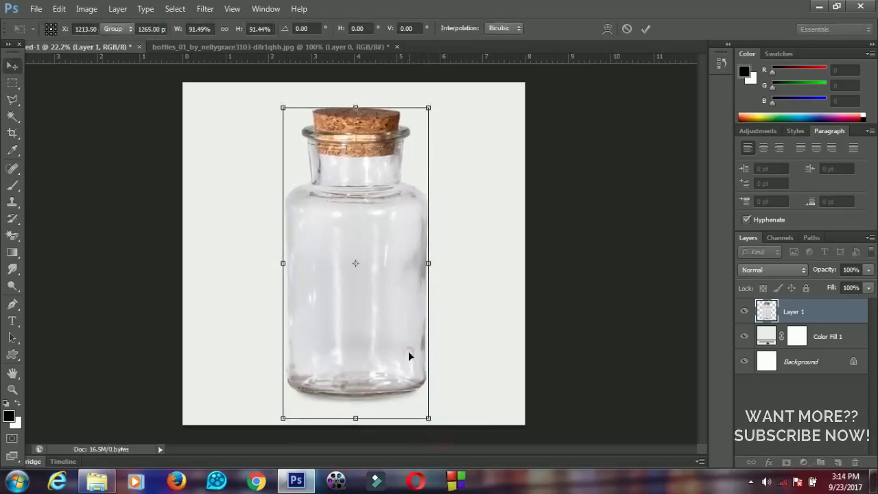
{"action": "double_click", "coordinate": [408, 350]}
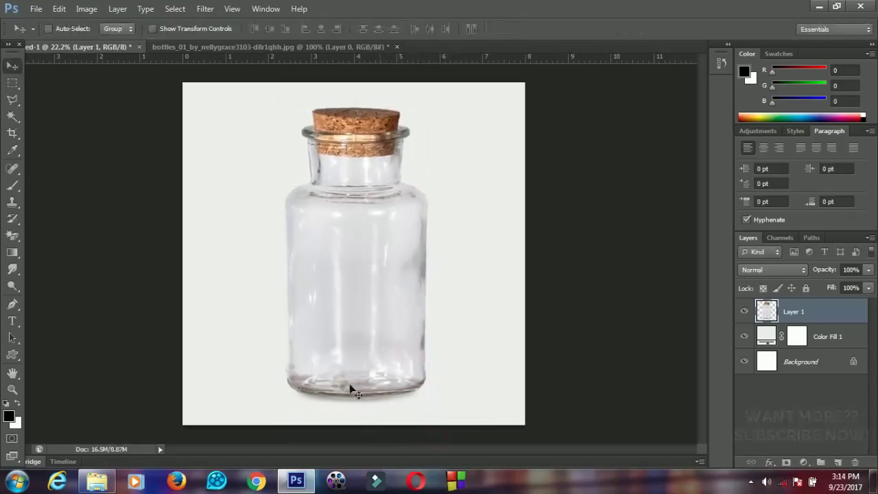
Pick the soil-roots image in the source folder and drag it onto the composite.
{"action": "left_click", "coordinate": [97, 482]}
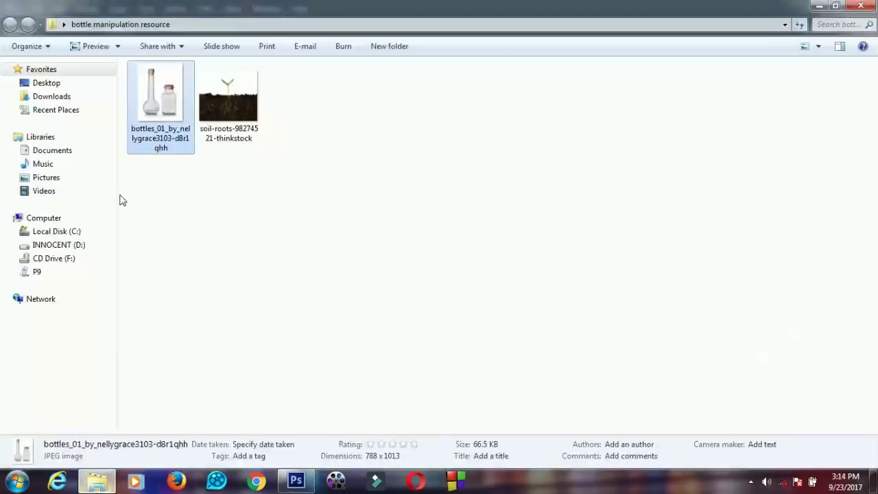
{"action": "left_click", "coordinate": [255, 114]}
{"action": "left_click_drag", "start_coordinate": [255, 114], "coordinate": [357, 336]}
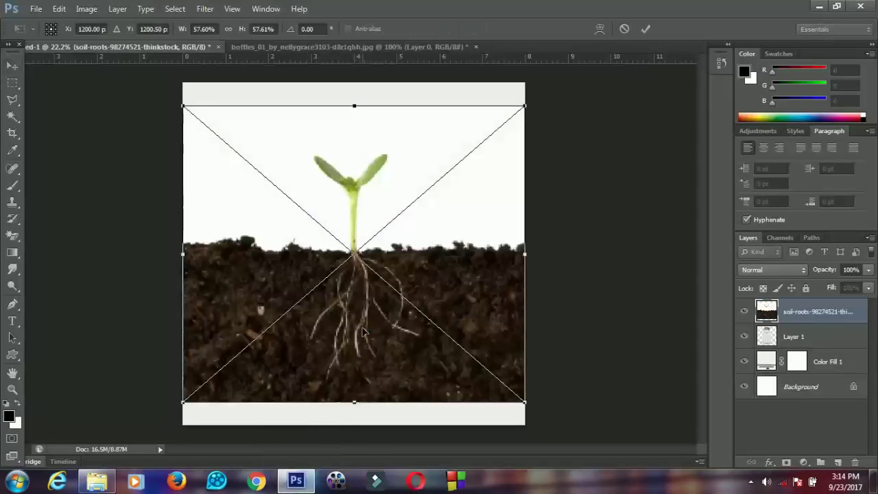
Accept the placed soil-roots image and rasterize its layer.
{"action": "key", "text": "Return"}
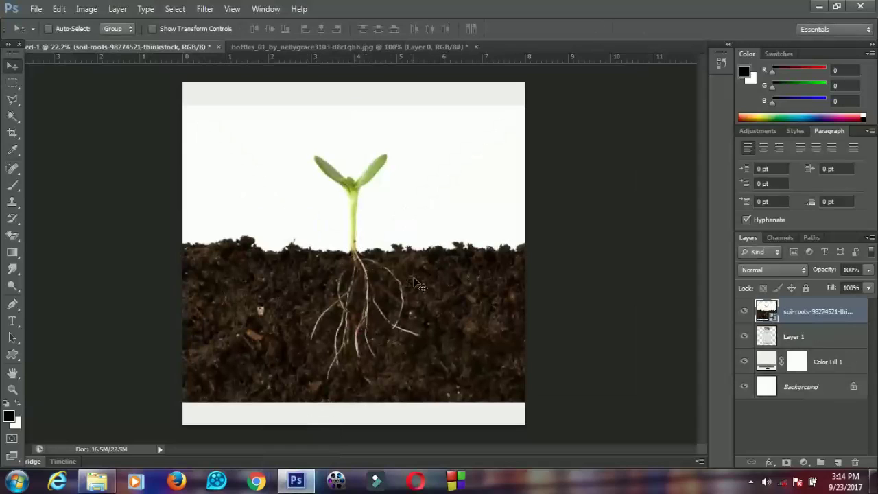
{"action": "right_click", "coordinate": [812, 314]}
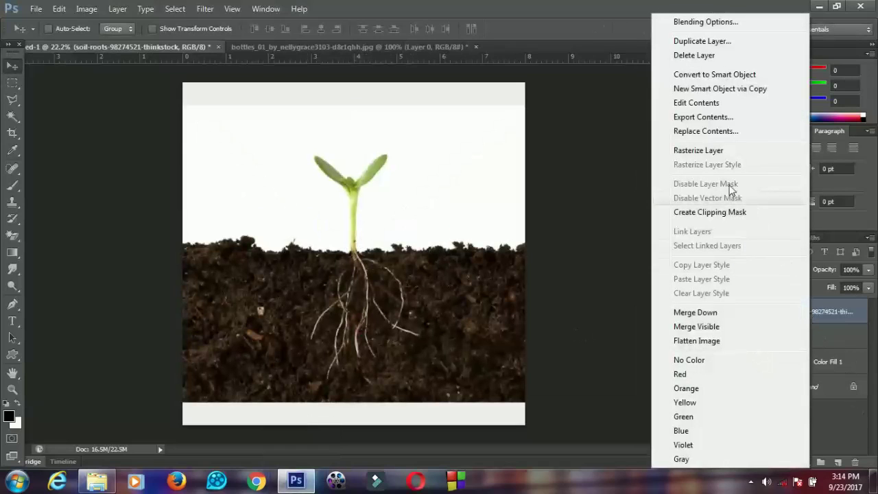
{"action": "left_click", "coordinate": [701, 151]}
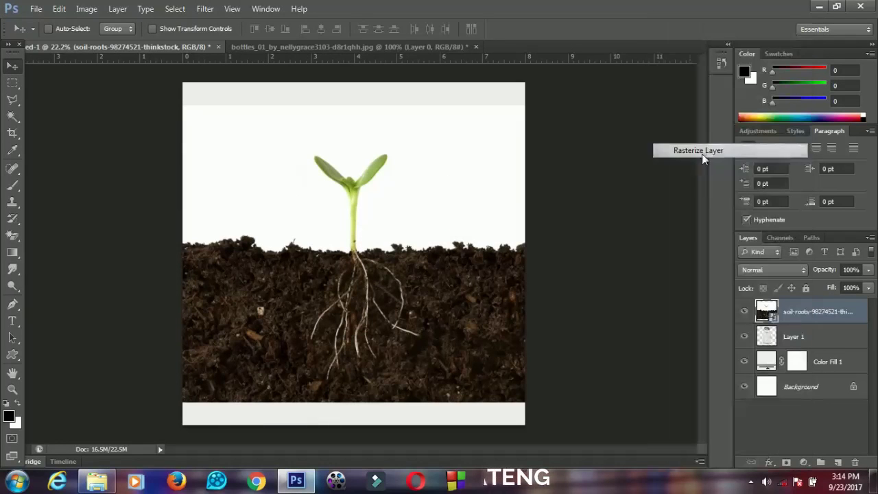
Delete the soil-roots image's white sky with the Magic Wand and deselect.
{"action": "left_click", "coordinate": [13, 116]}
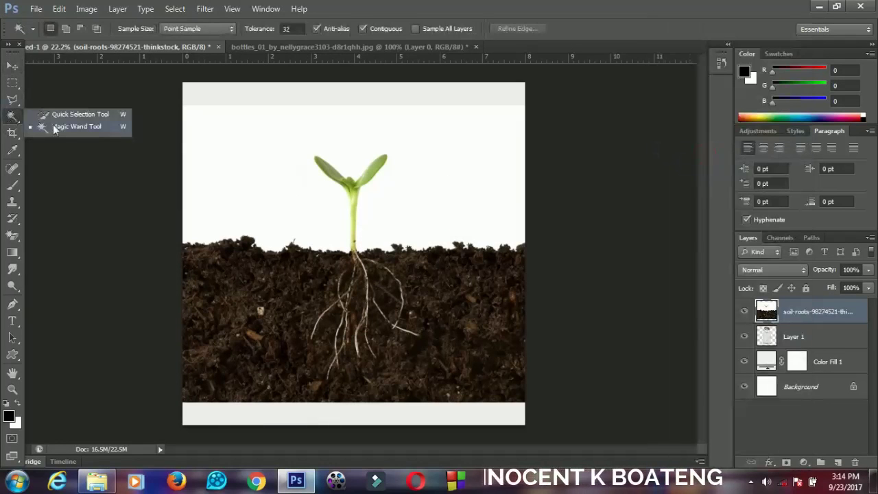
{"action": "left_click", "coordinate": [55, 129]}
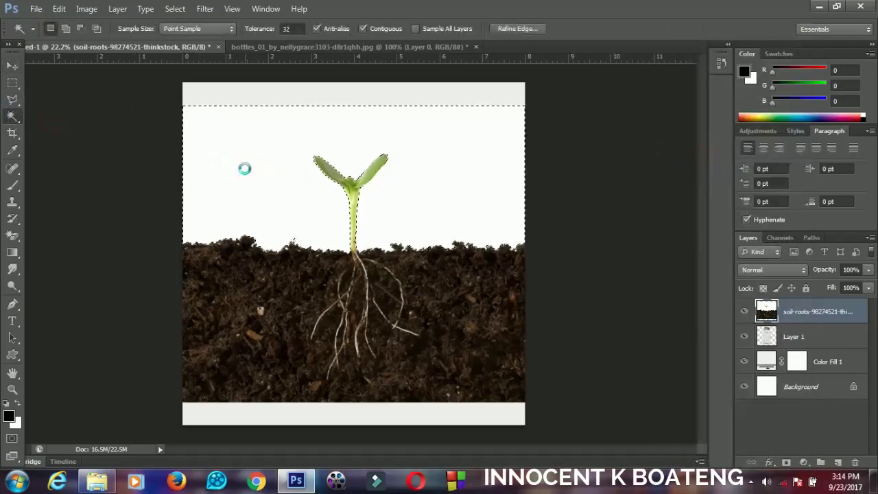
{"action": "key", "text": "Delete"}
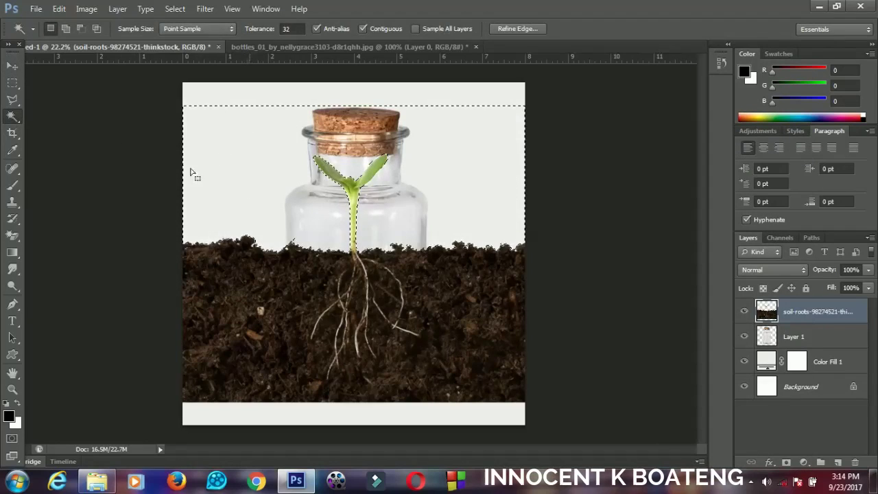
{"action": "key", "text": "ctrl+d"}
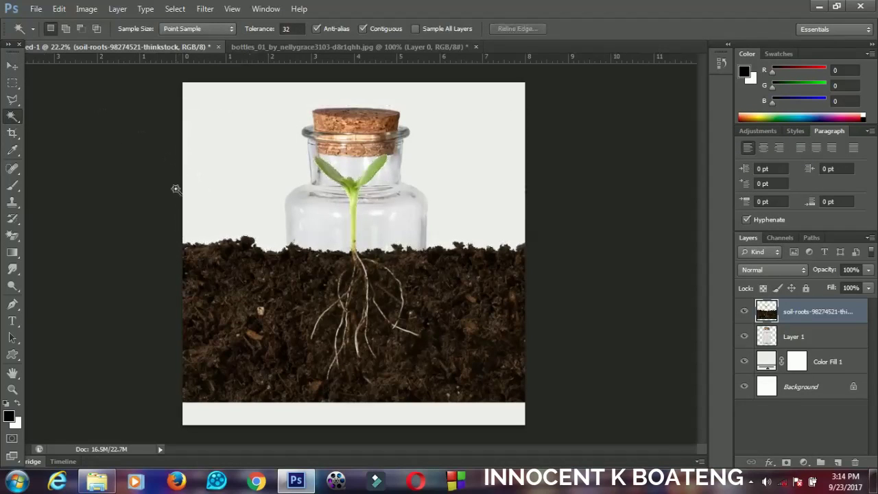
{"action": "left_click", "coordinate": [12, 66]}
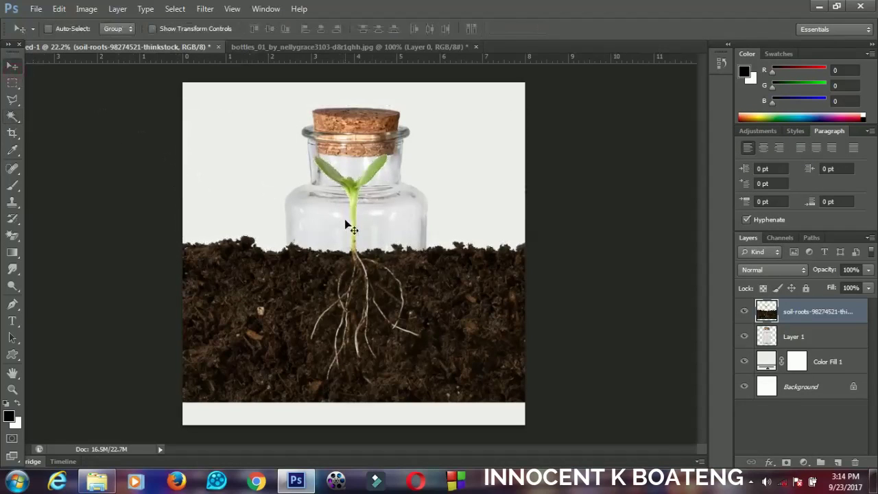
Scale the soil-roots layer down to about 63% with Free Transform and apply it.
{"action": "key", "text": "ctrl+t"}
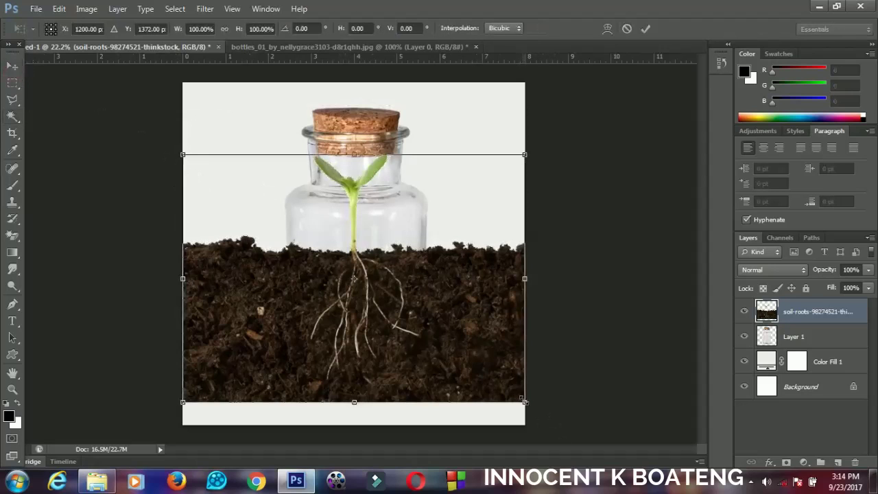
{"action": "left_click_drag", "start_coordinate": [525, 401], "coordinate": [432, 366]}
{"action": "key", "text": "Return"}
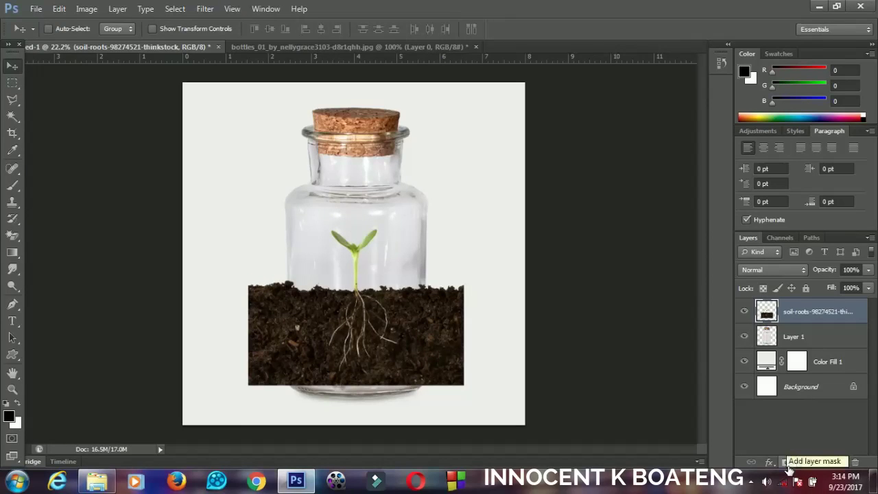
Add a black layer mask to the soil-roots layer and load the jar's outline from Layer 1 as a selection.
{"action": "left_click", "coordinate": [787, 464], "text": "alt"}
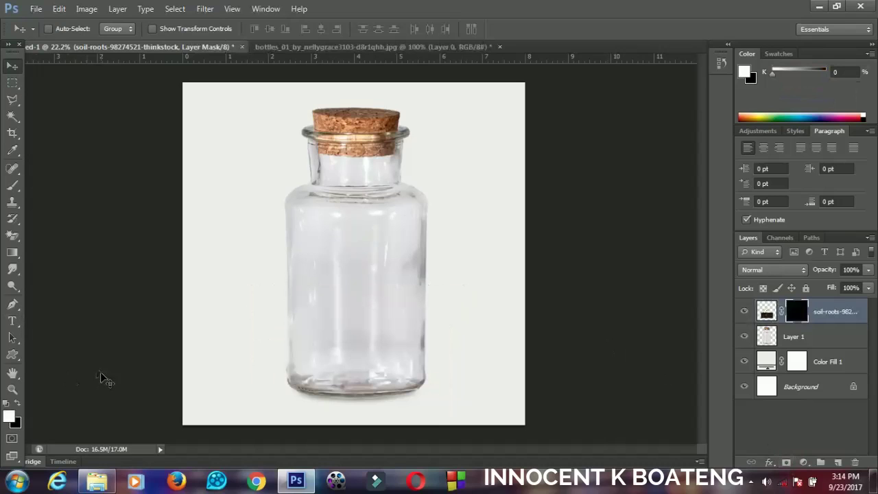
{"action": "key", "text": "b"}
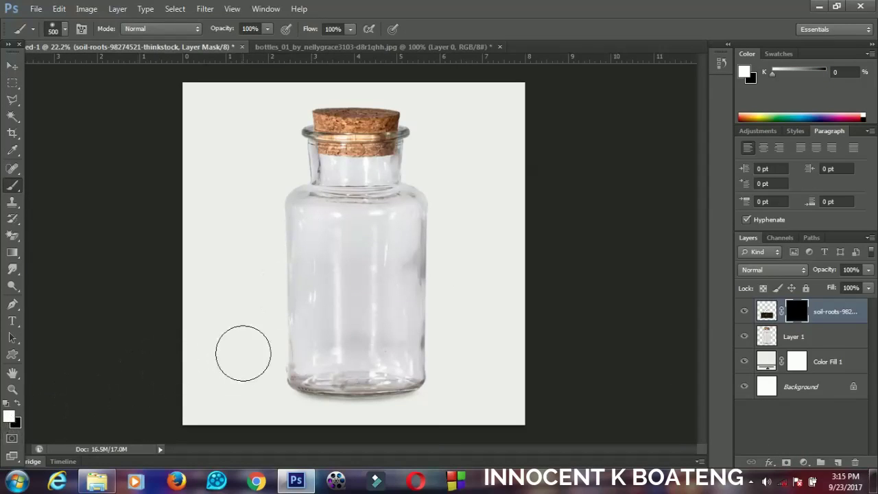
{"action": "left_click", "coordinate": [787, 336]}
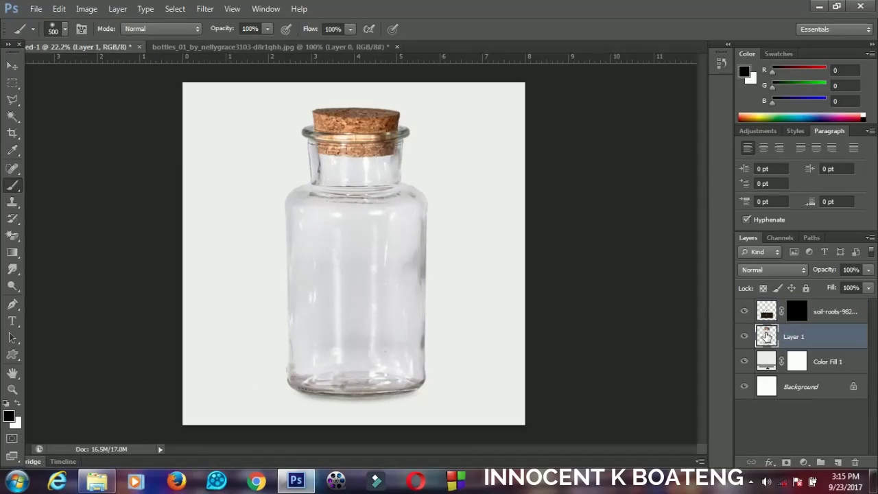
{"action": "left_click", "coordinate": [767, 317]}
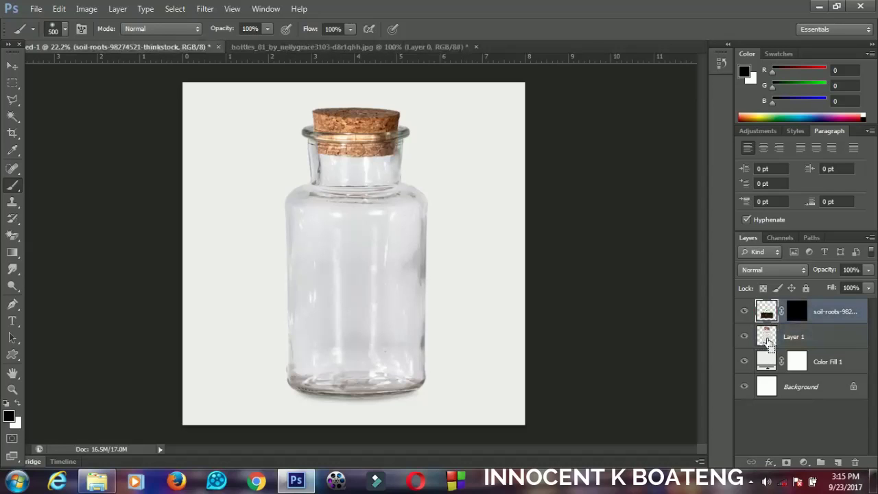
{"action": "left_click", "coordinate": [767, 338], "text": "ctrl"}
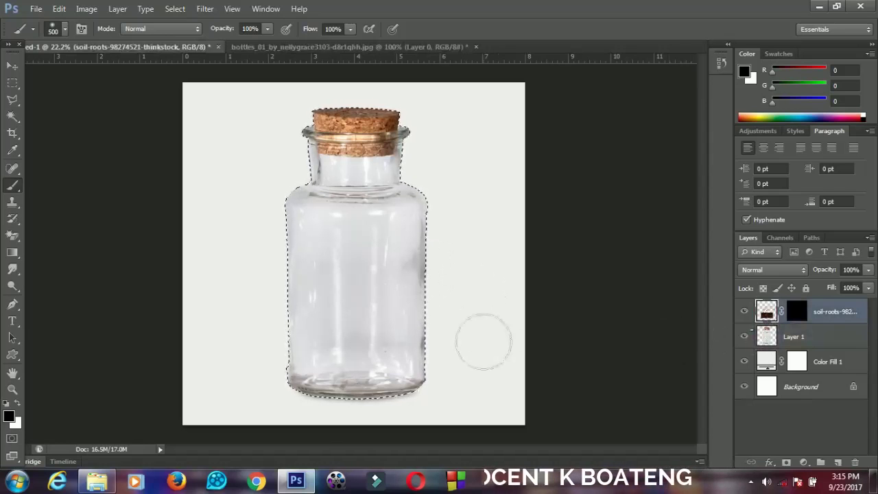
Paint white with a soft brush on the soil mask to reveal soil, roots and seedling inside the jar.
{"action": "left_click", "coordinate": [796, 312]}
{"action": "key", "text": "x"}
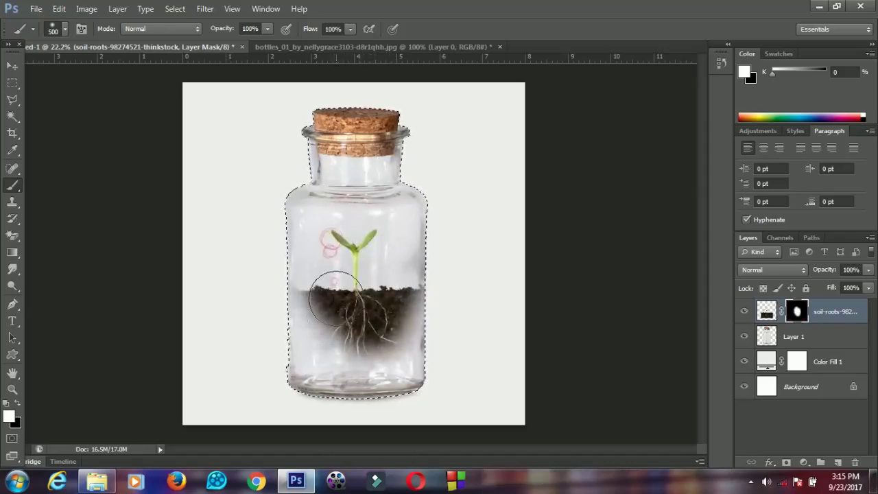
{"action": "mouse_move", "coordinate": [322, 312]}
{"action": "left_mouse_down"}
{"action": "mouse_move", "coordinate": [356, 349]}
{"action": "mouse_move", "coordinate": [364, 341]}
{"action": "mouse_move", "coordinate": [381, 353]}
{"action": "mouse_move", "coordinate": [395, 343]}
{"action": "mouse_move", "coordinate": [384, 326]}
{"action": "mouse_move", "coordinate": [385, 346]}
{"action": "mouse_move", "coordinate": [363, 356]}
{"action": "left_mouse_up"}
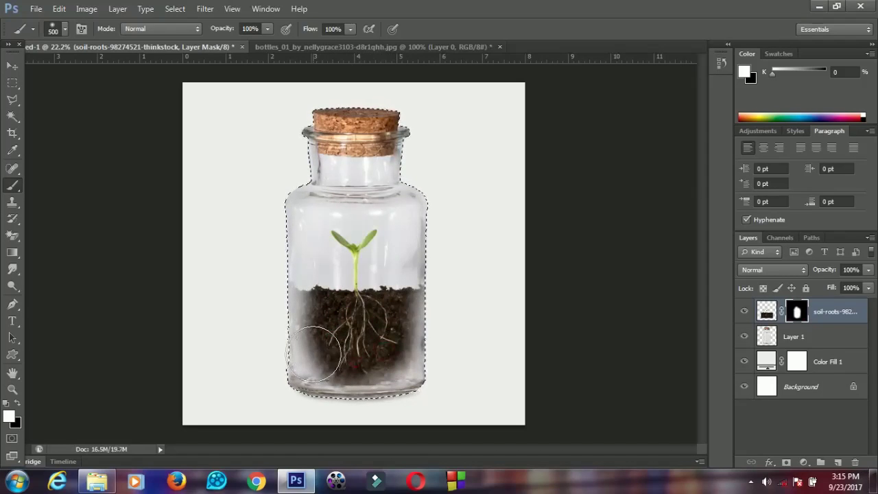
{"action": "mouse_move", "coordinate": [321, 316]}
{"action": "left_mouse_down"}
{"action": "mouse_move", "coordinate": [370, 310]}
{"action": "mouse_move", "coordinate": [373, 327]}
{"action": "mouse_move", "coordinate": [403, 293]}
{"action": "mouse_move", "coordinate": [383, 295]}
{"action": "mouse_move", "coordinate": [388, 340]}
{"action": "mouse_move", "coordinate": [350, 354]}
{"action": "mouse_move", "coordinate": [329, 321]}
{"action": "mouse_move", "coordinate": [326, 290]}
{"action": "mouse_move", "coordinate": [346, 310]}
{"action": "mouse_move", "coordinate": [377, 315]}
{"action": "mouse_move", "coordinate": [383, 282]}
{"action": "mouse_move", "coordinate": [383, 255]}
{"action": "mouse_move", "coordinate": [361, 259]}
{"action": "mouse_move", "coordinate": [345, 231]}
{"action": "mouse_move", "coordinate": [336, 246]}
{"action": "mouse_move", "coordinate": [343, 271]}
{"action": "mouse_move", "coordinate": [412, 320]}
{"action": "left_mouse_up"}
{"action": "key", "text": "ctrl+d"}
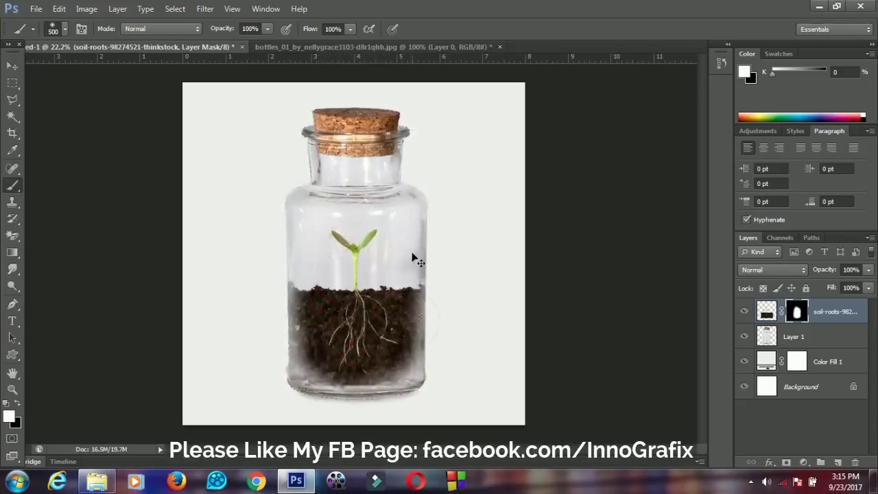
{"action": "left_click", "coordinate": [11, 66]}
{"action": "scroll", "coordinate": [407, 331], "scroll_direction": "up", "scroll_amount": 3, "text": "alt"}
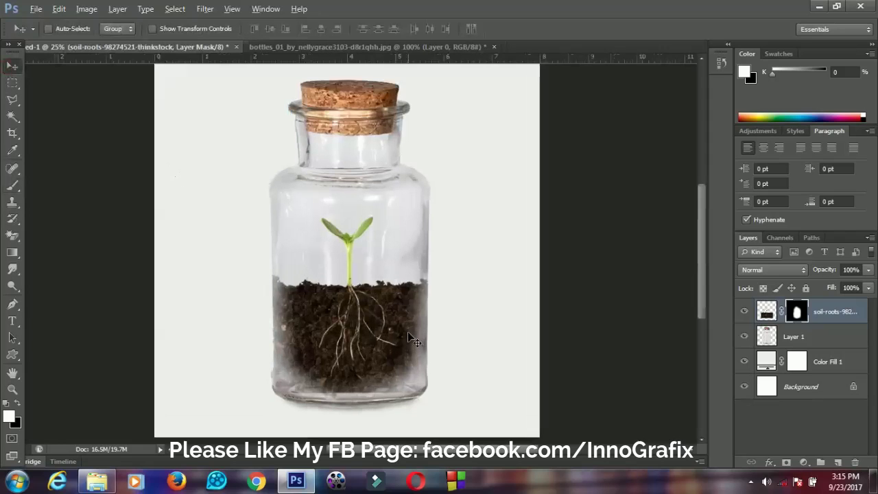
{"action": "scroll", "coordinate": [405, 337], "scroll_direction": "down", "scroll_amount": 3}
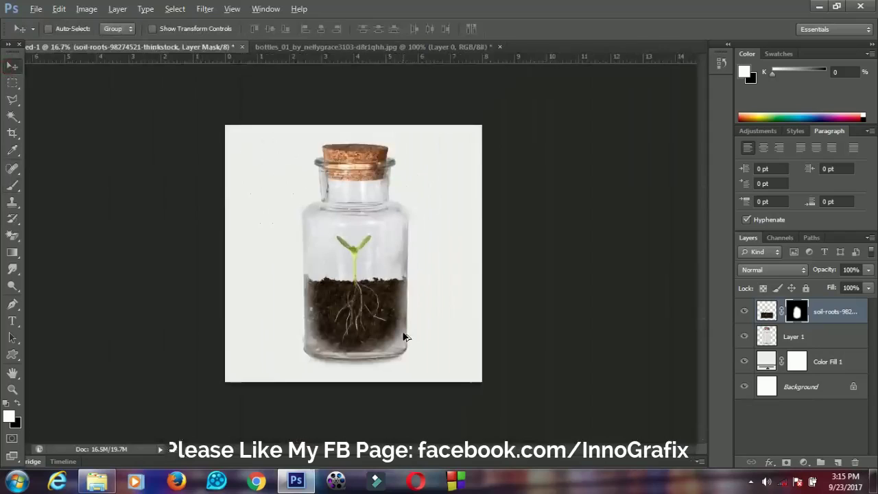
{"action": "scroll", "coordinate": [405, 337], "scroll_direction": "up", "scroll_amount": 1}
{"action": "scroll", "coordinate": [405, 337], "scroll_direction": "down", "scroll_amount": 1}
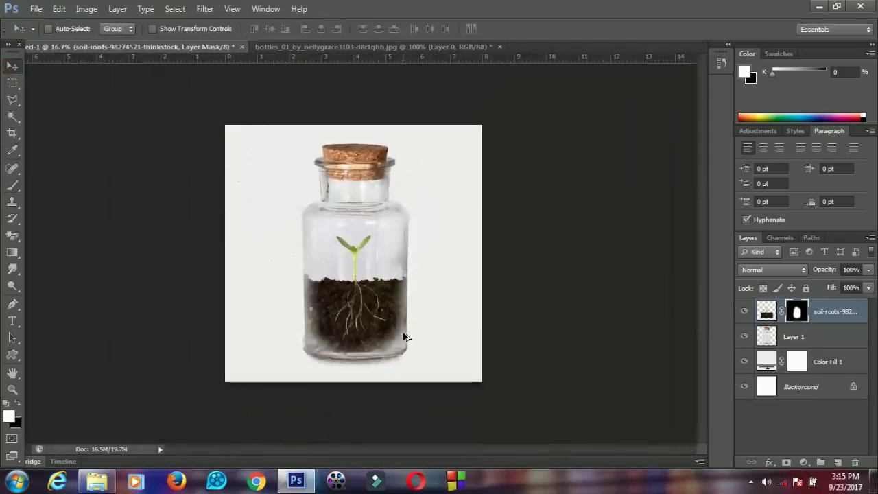